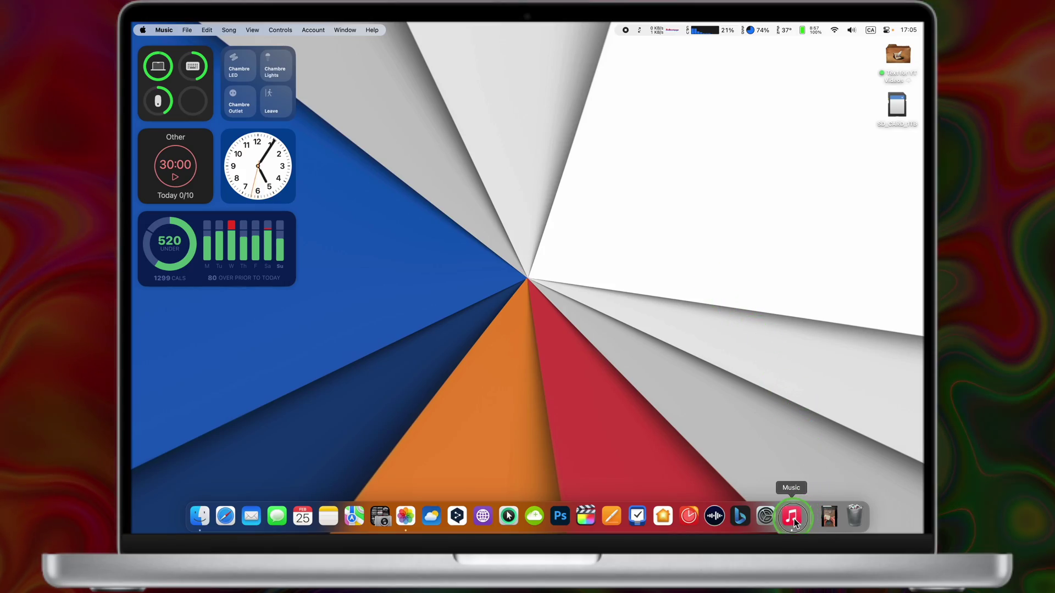
Step: Add the m4a files from the 4K YouTube to MP3 folder to Music's Songs library
click(792, 516)
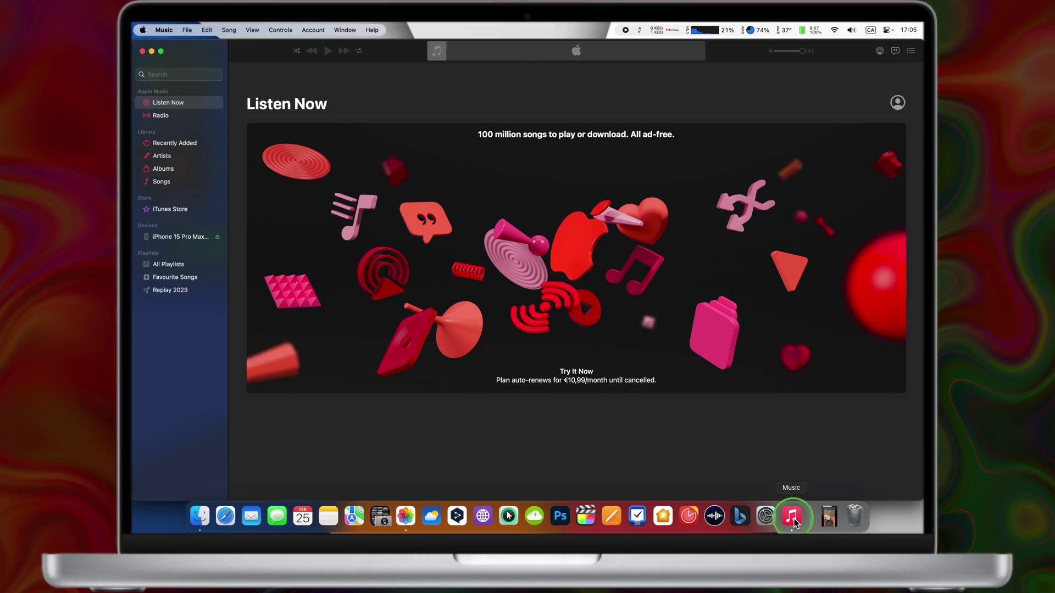
click(162, 182)
click(188, 30)
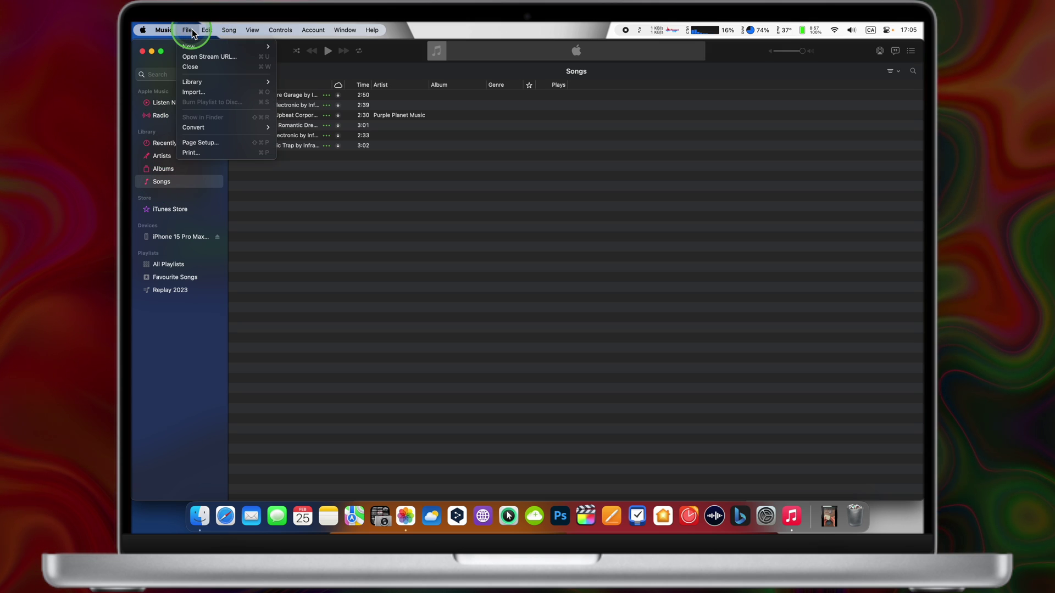
click(219, 94)
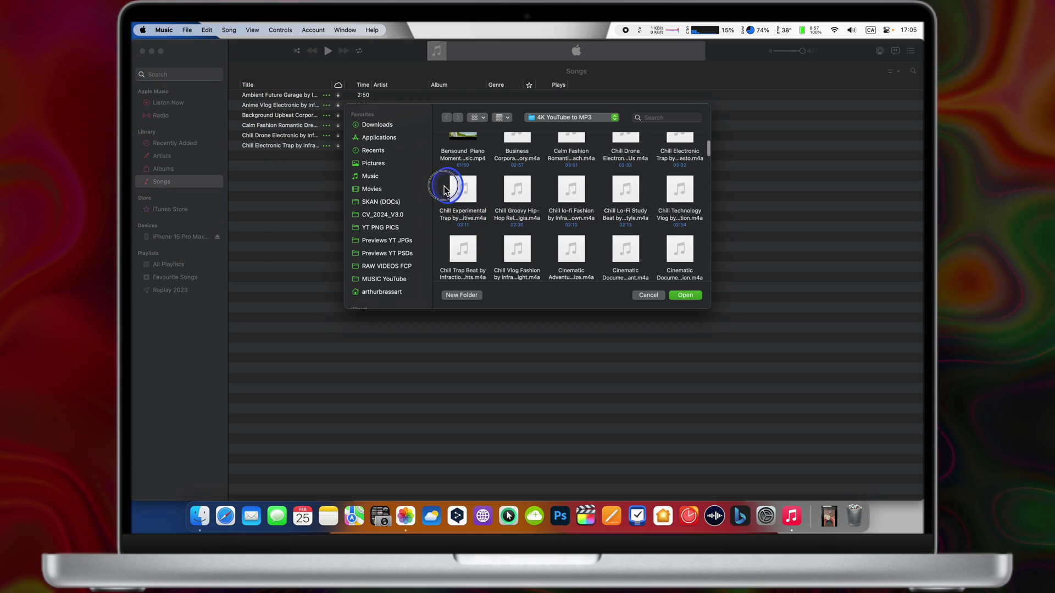
drag(444, 186, 695, 271)
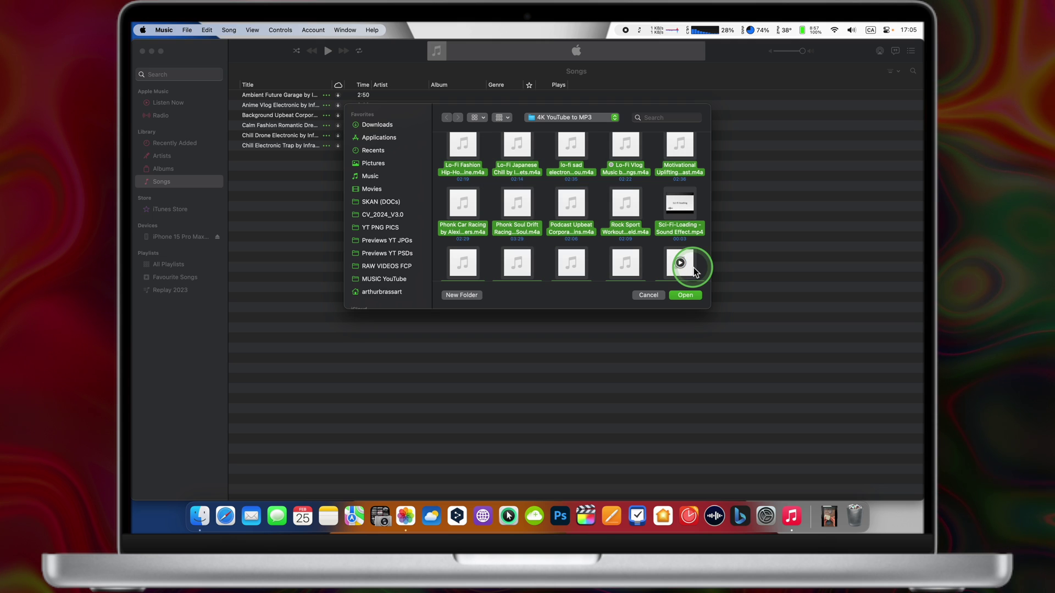
click(685, 295)
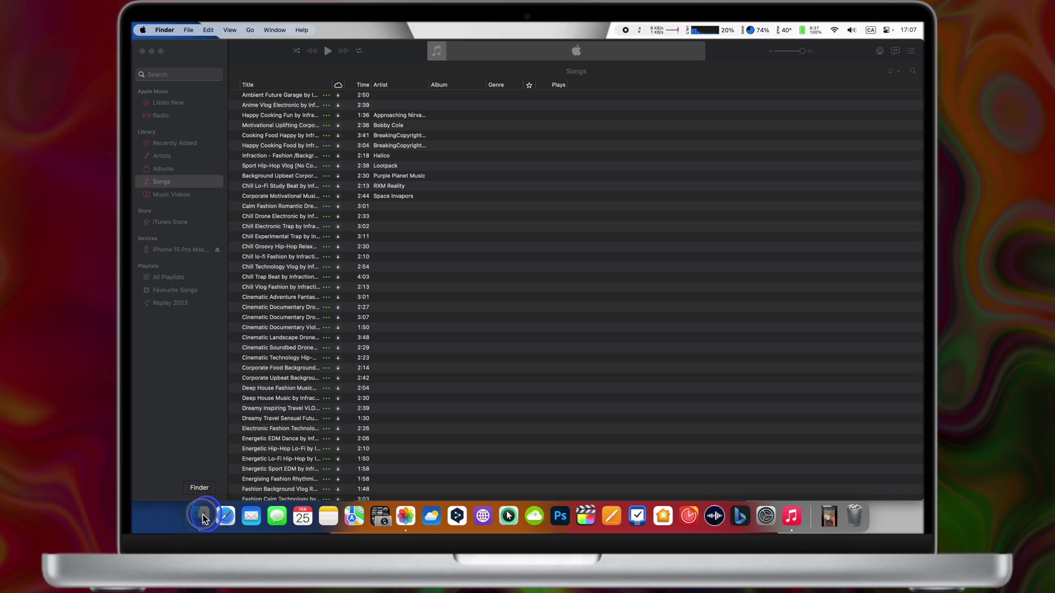
Step: In a new Finder window, set the connected iPhone's Music tab to sync the entire library
click(203, 518)
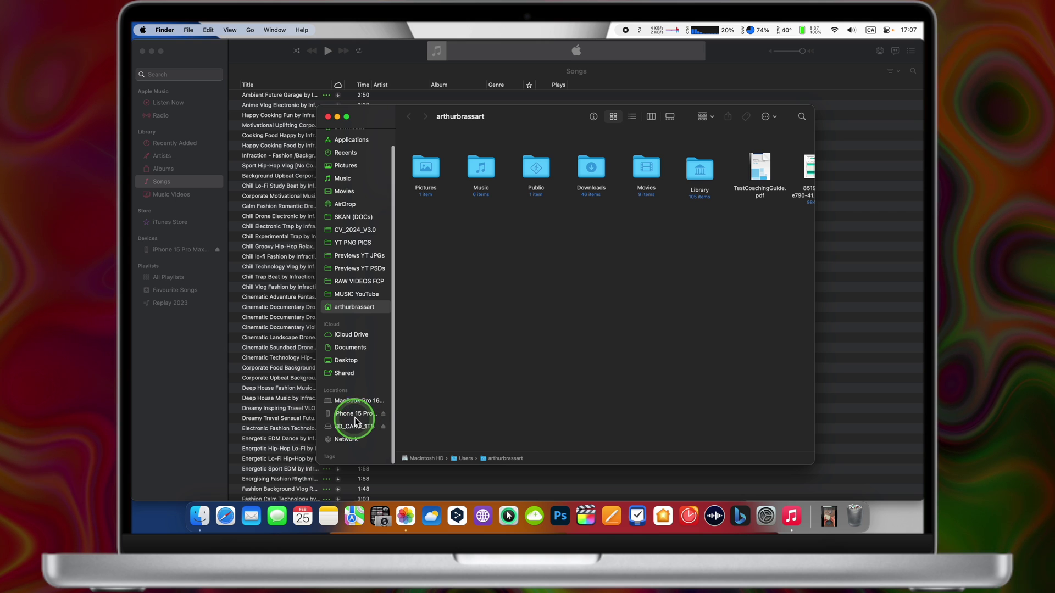
click(354, 414)
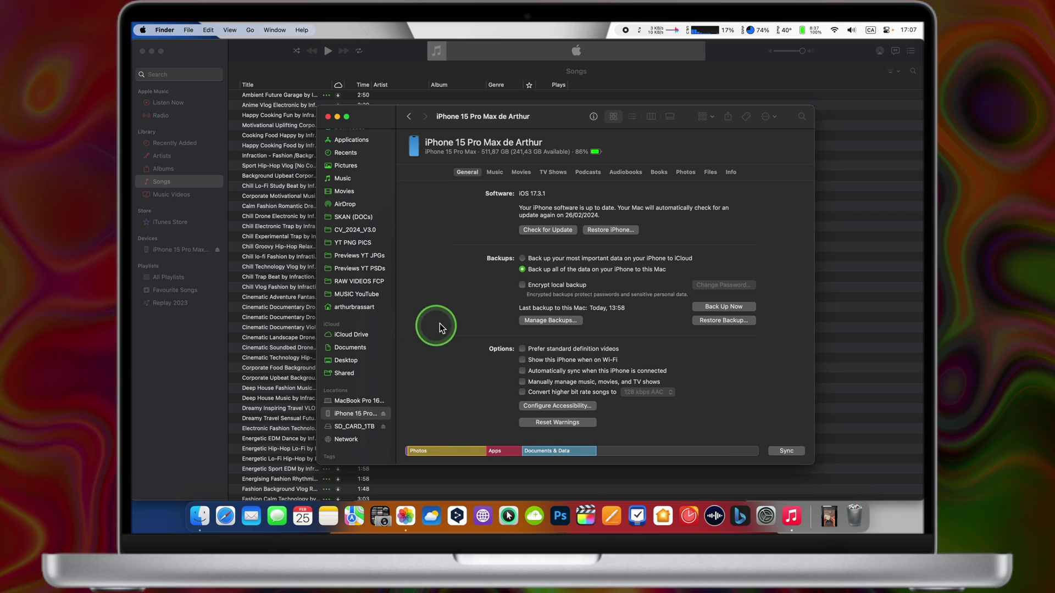
click(496, 173)
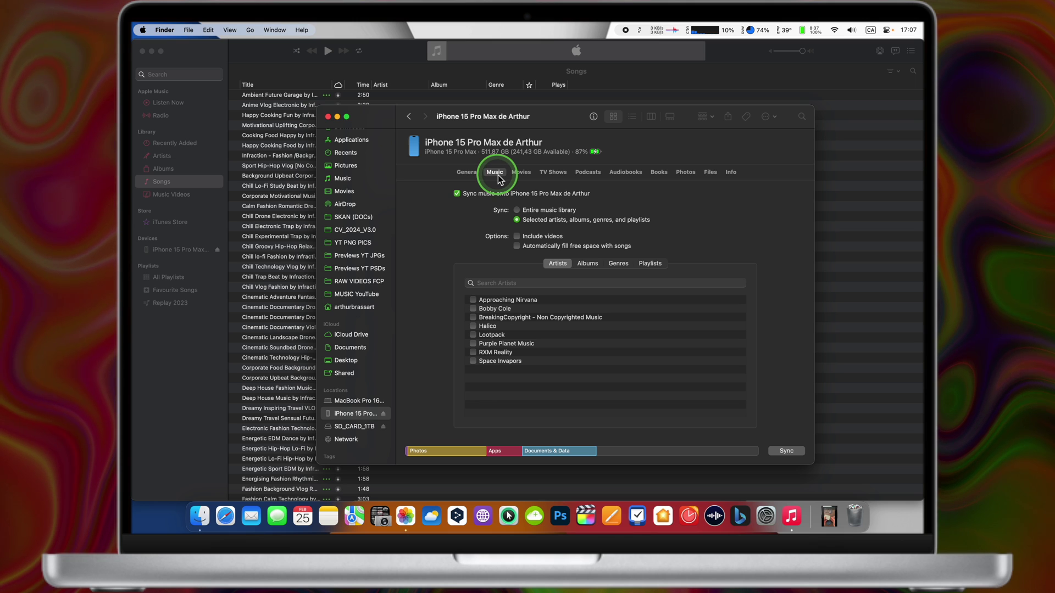
click(518, 210)
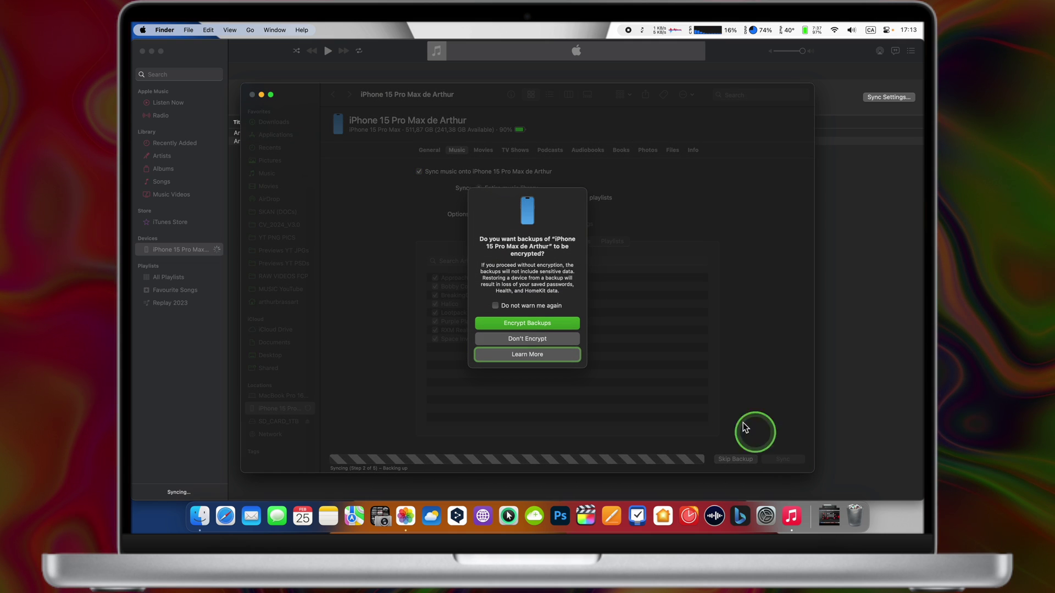
Step: Choose Don't Encrypt for iPhone backups, then use Skip Backup so syncing continues
click(546, 338)
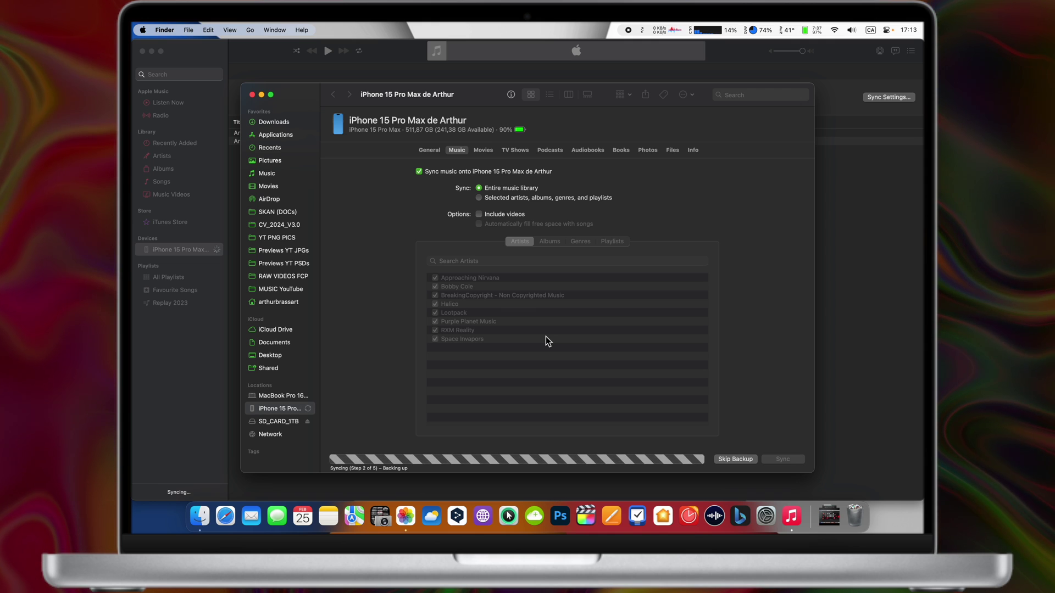
click(672, 419)
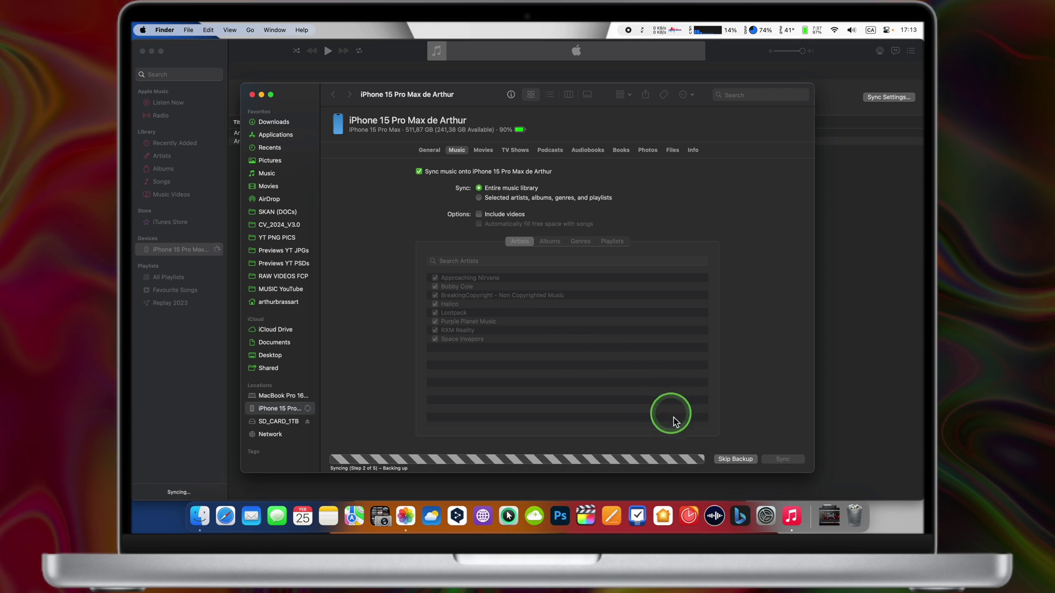
click(733, 460)
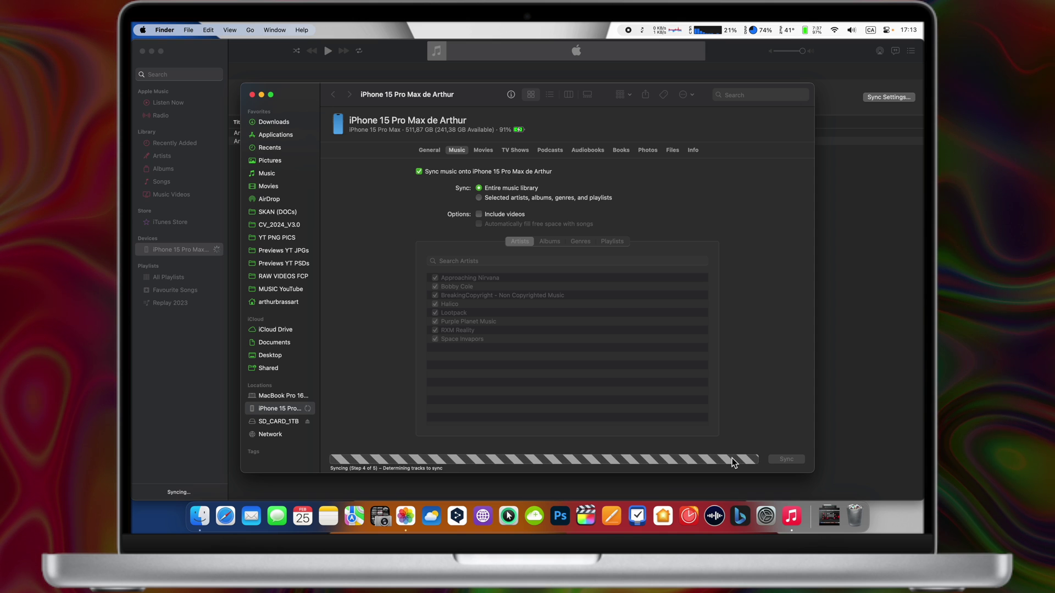